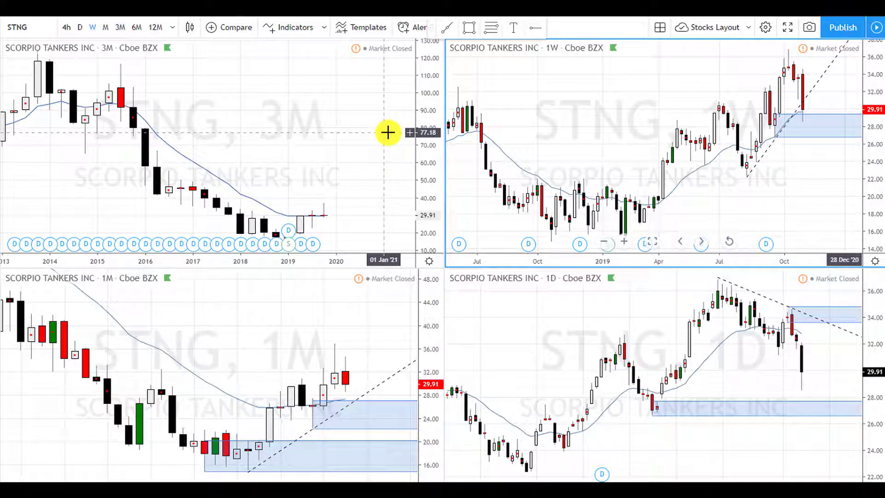
Step: Examine the long-term price trend and the latest candles against the moving average on the three-month STNG chart
click(303, 99)
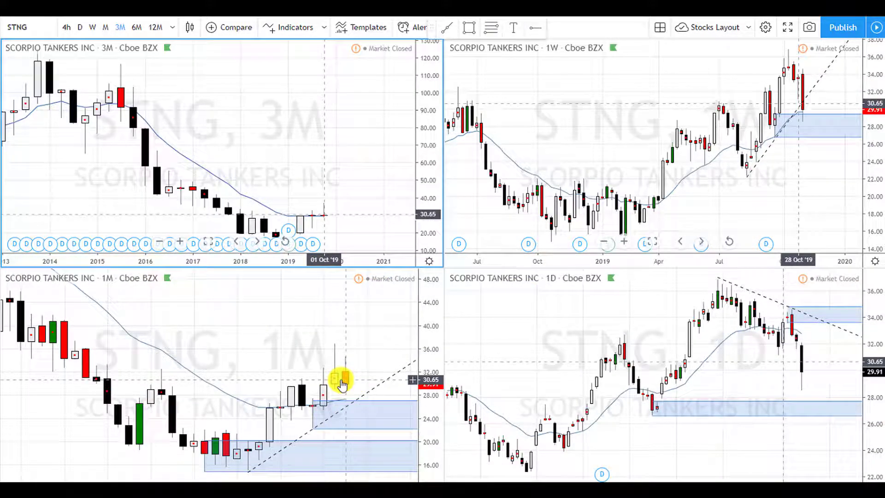
click(265, 324)
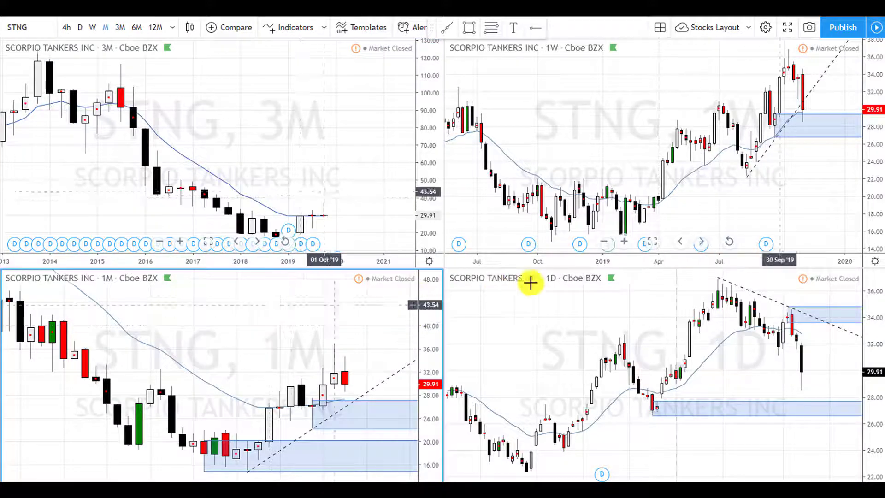
scroll(286, 178, up, 3)
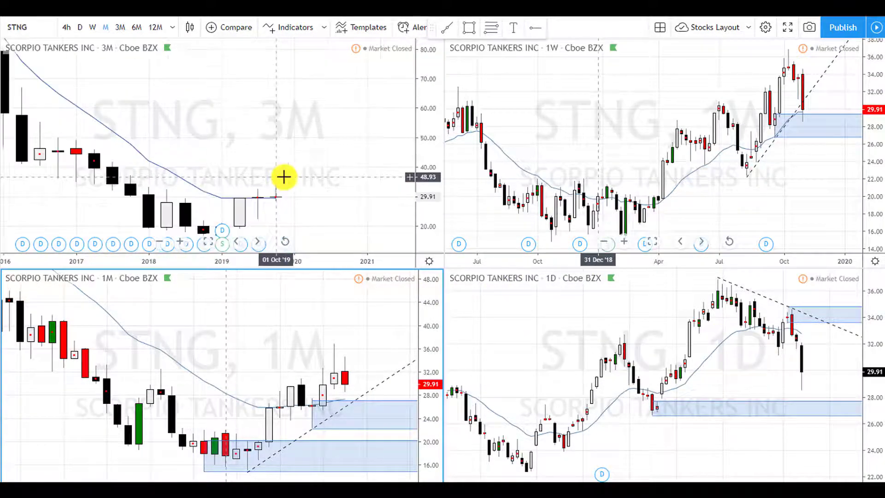
click(300, 142)
scroll(184, 160, down, 5)
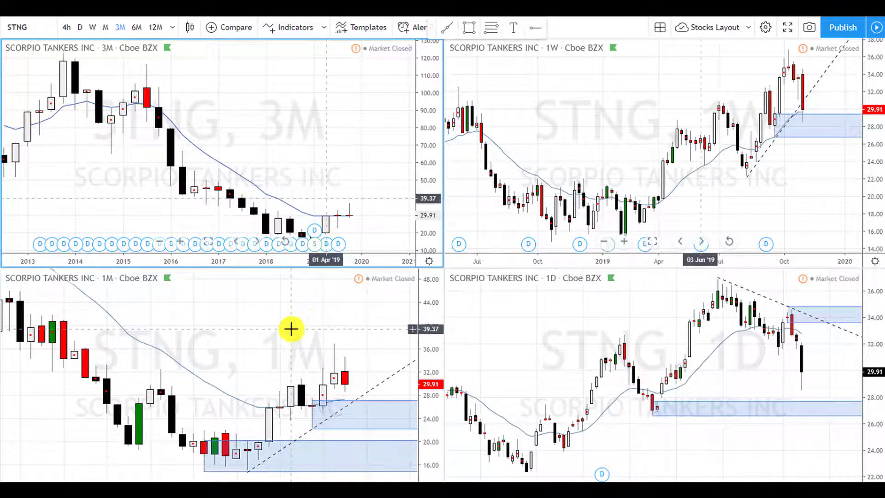
Step: Examine the two shaded price zones and the rising trendline on the maximized monthly chart, and return to the four-chart layout
click(248, 338)
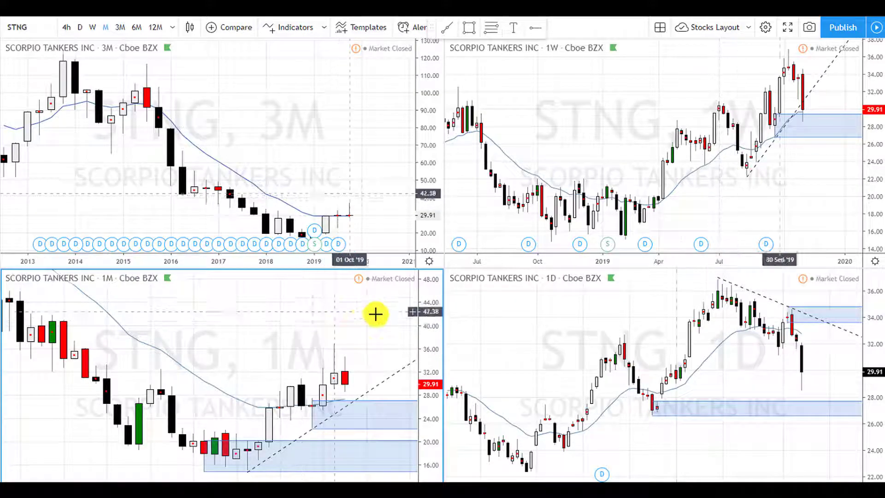
key(alt+Return)
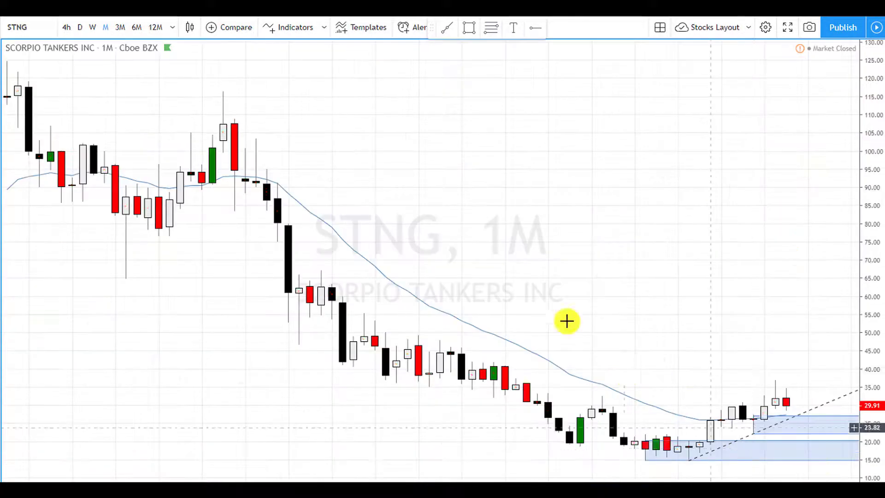
scroll(569, 298, up, 5)
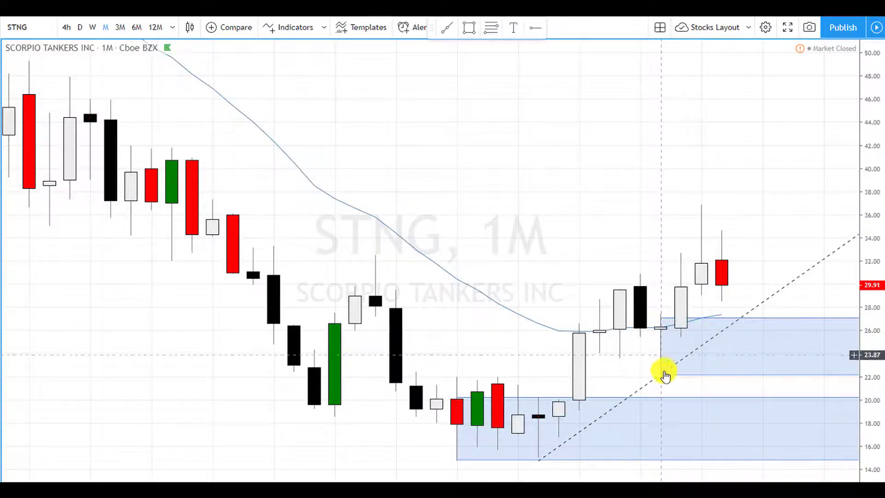
click(664, 373)
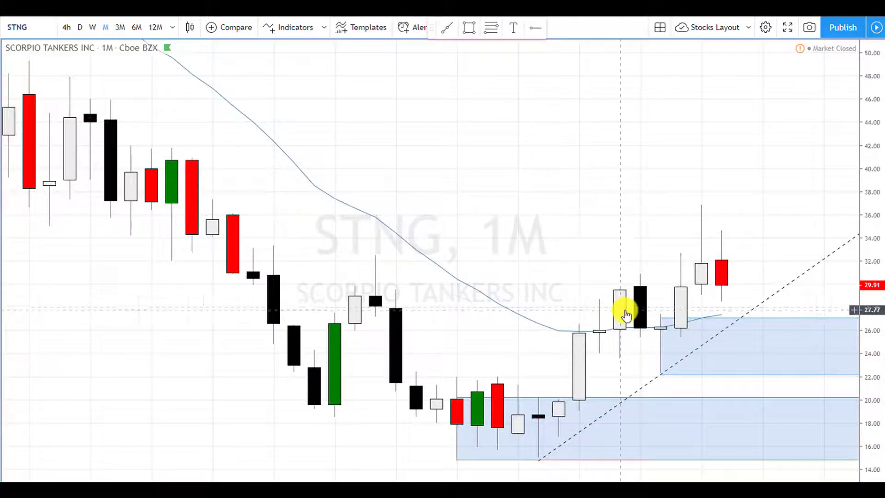
scroll(624, 309, down, 5)
scroll(645, 318, up, 3)
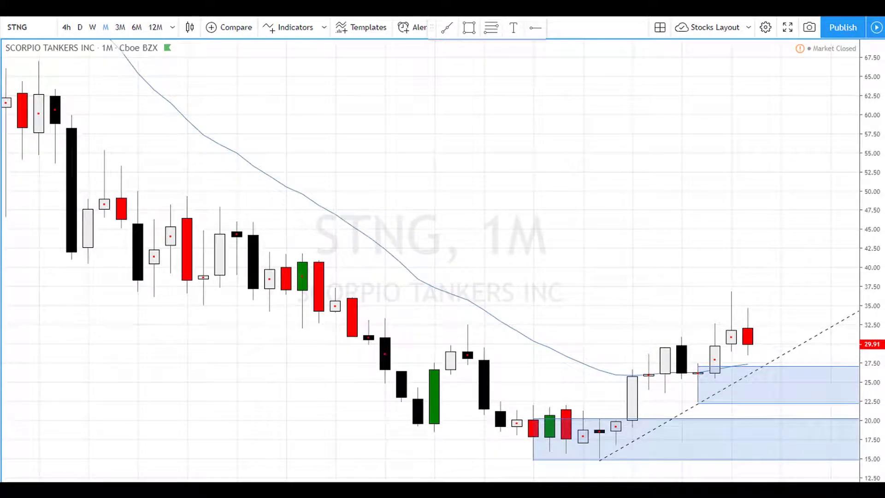
key(alt+Return)
scroll(276, 319, up, 4)
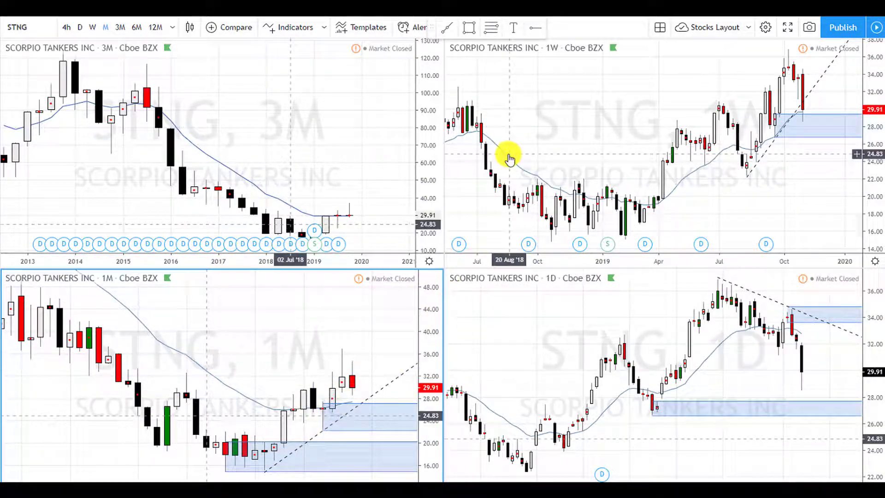
Step: Examine the latest candles, trendline and shaded zone on the maximized weekly chart, and return to the four-chart layout
click(772, 128)
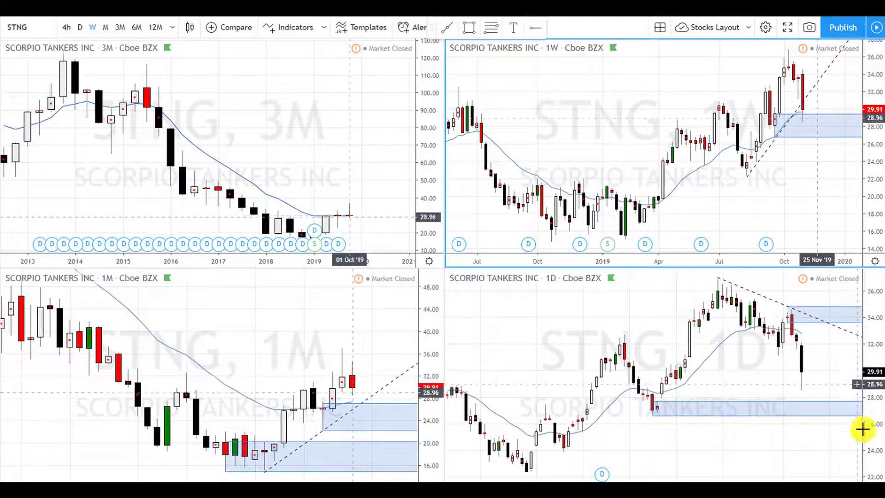
key(alt+Return)
scroll(618, 301, up, 3)
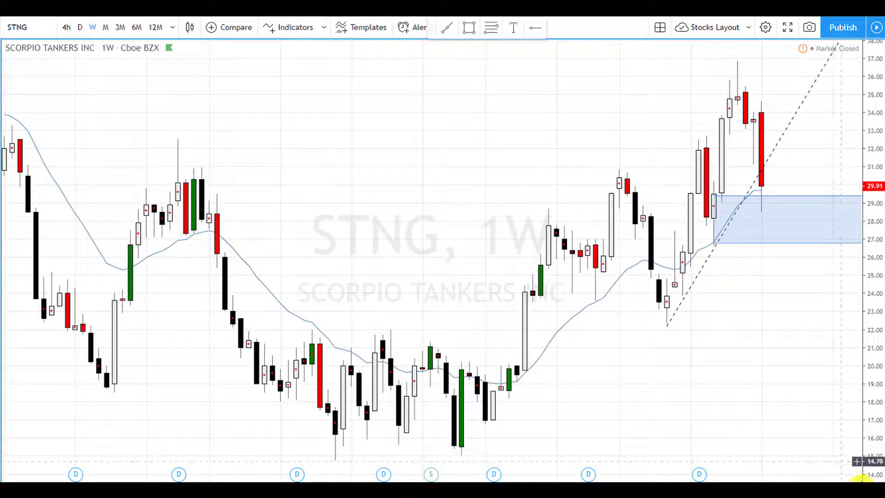
right_click(870, 475)
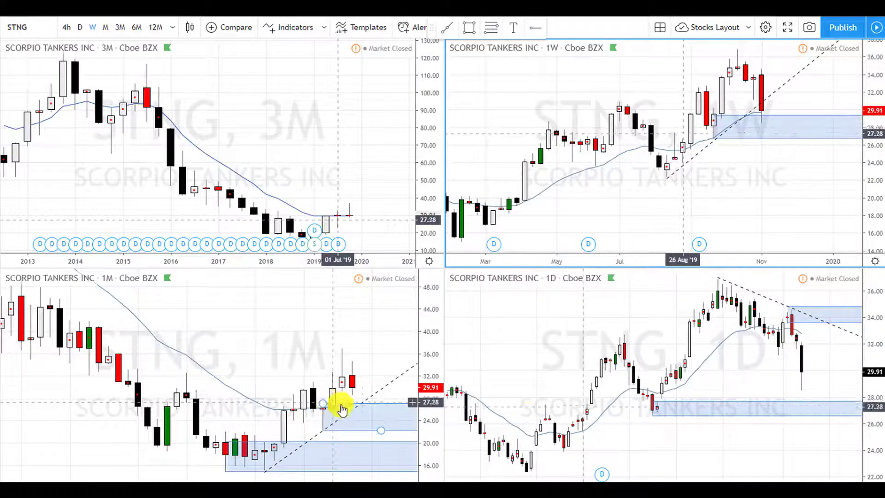
key(alt+Return)
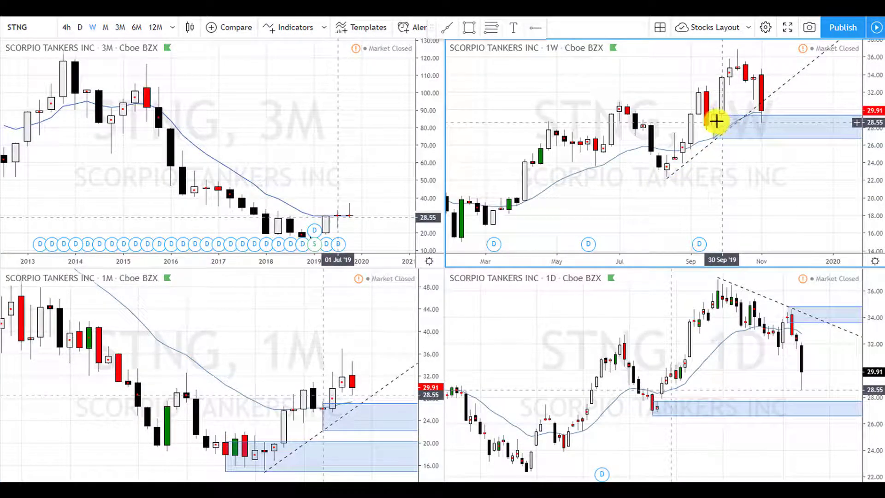
Step: Examine the falling trendline and both shaded zones on the maximized daily chart, and return to the four-chart layout
click(753, 393)
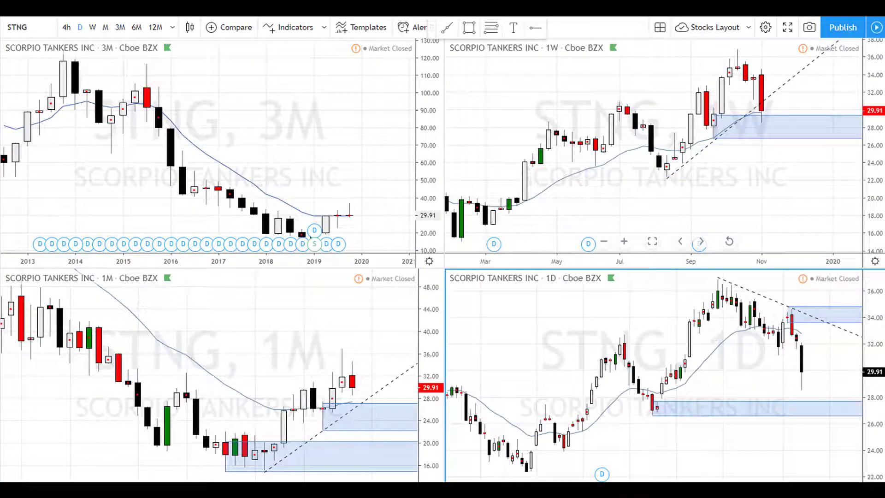
key(alt+Return)
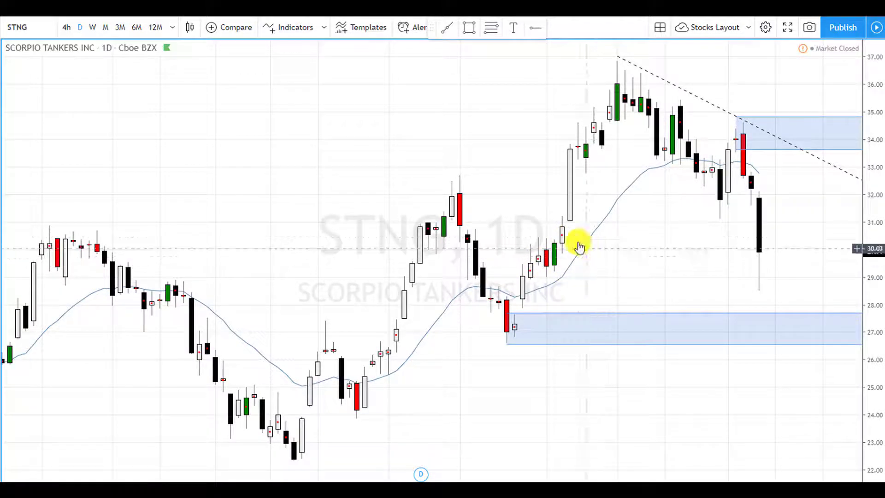
click(537, 254)
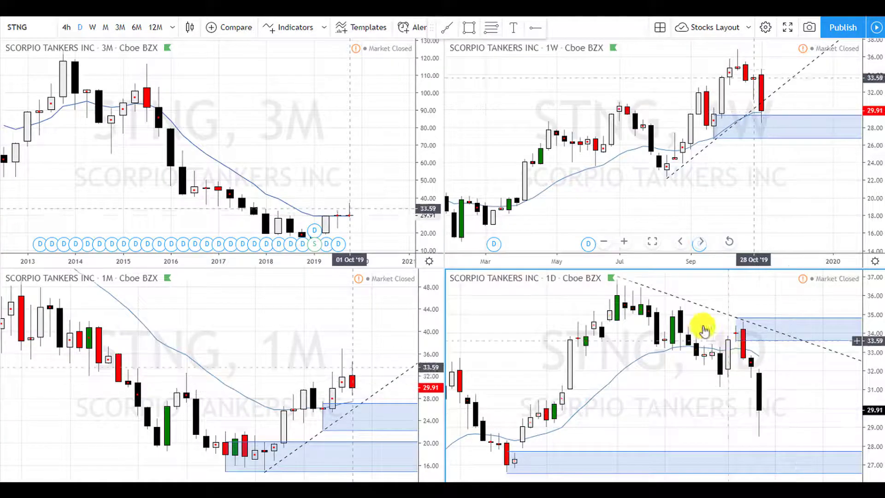
scroll(746, 370, down, 1)
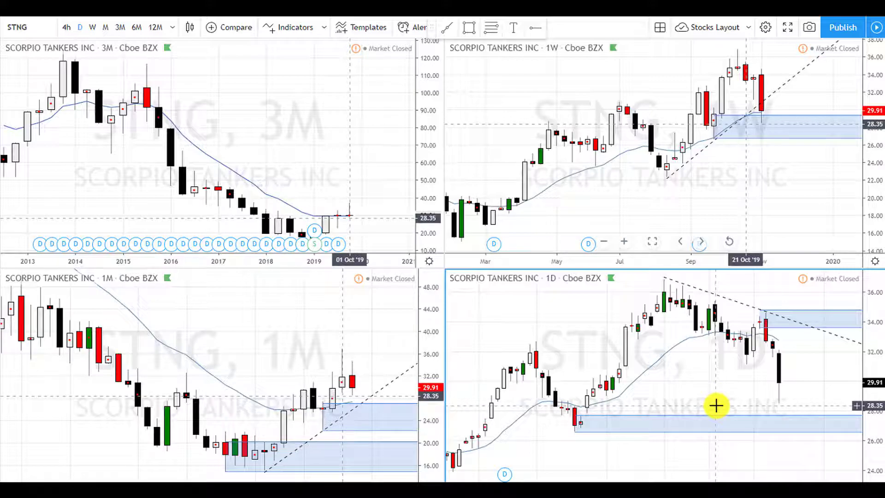
scroll(706, 405, down, 1)
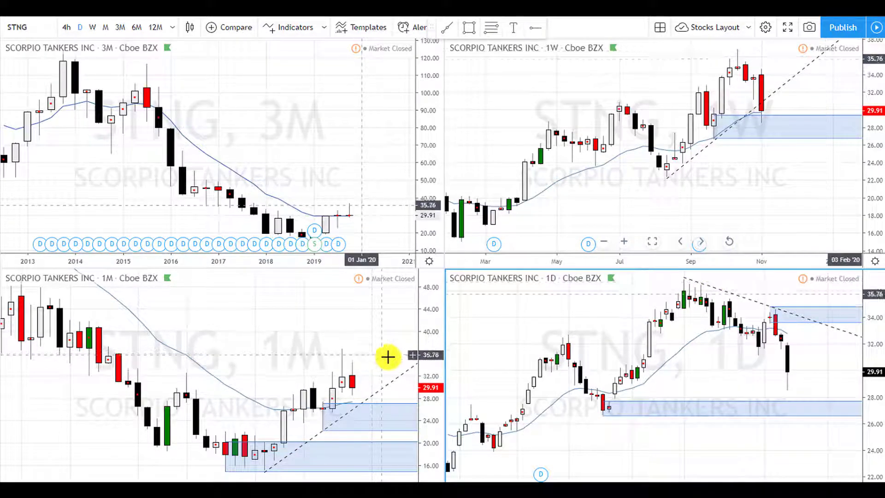
drag(652, 372, 668, 361)
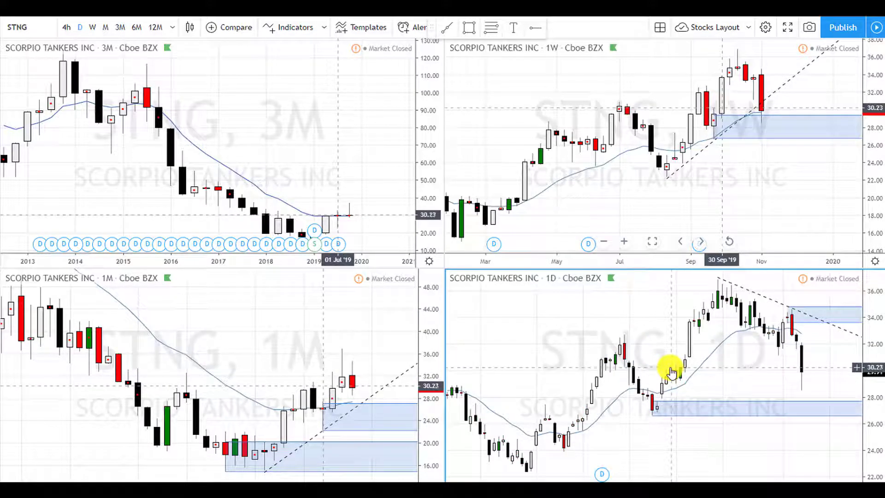
Step: Check the price boundaries of the lower shaded zone on the daily chart, leaving the zone deselected
click(660, 408)
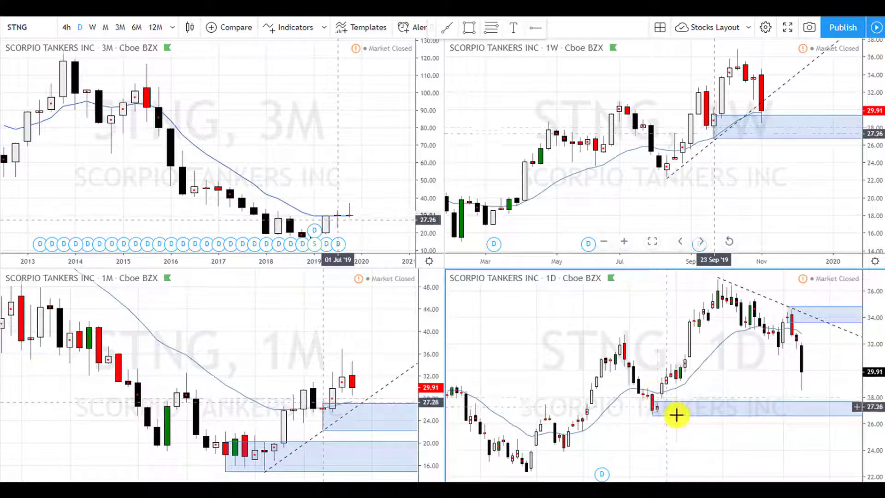
click(802, 407)
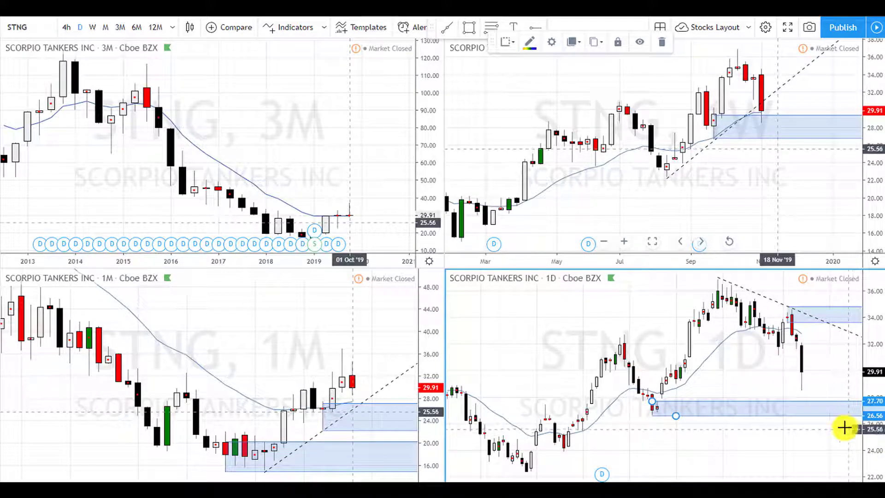
click(725, 382)
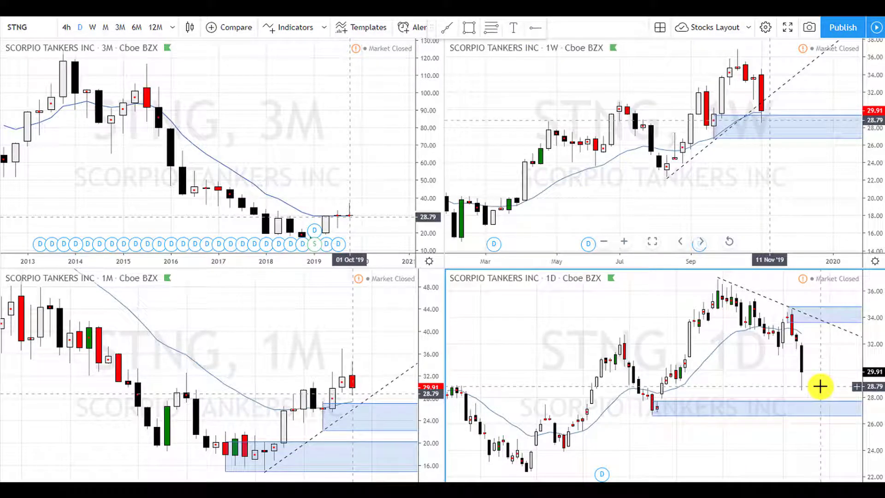
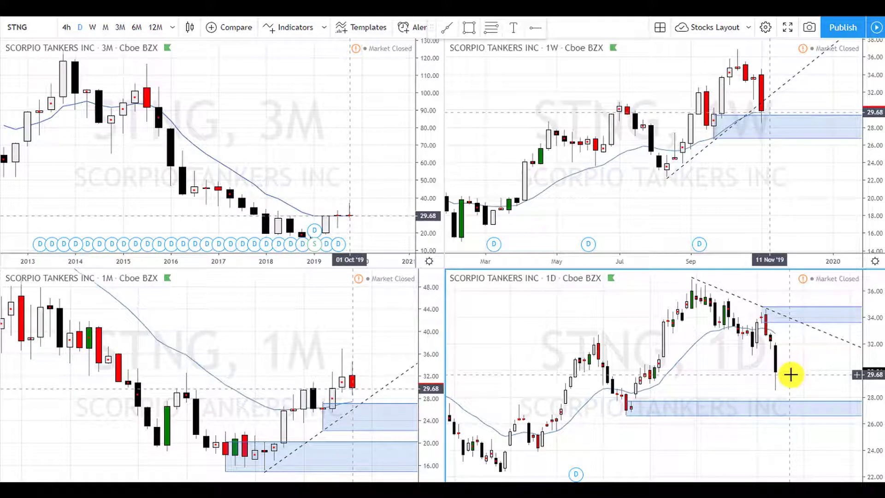
click(799, 405)
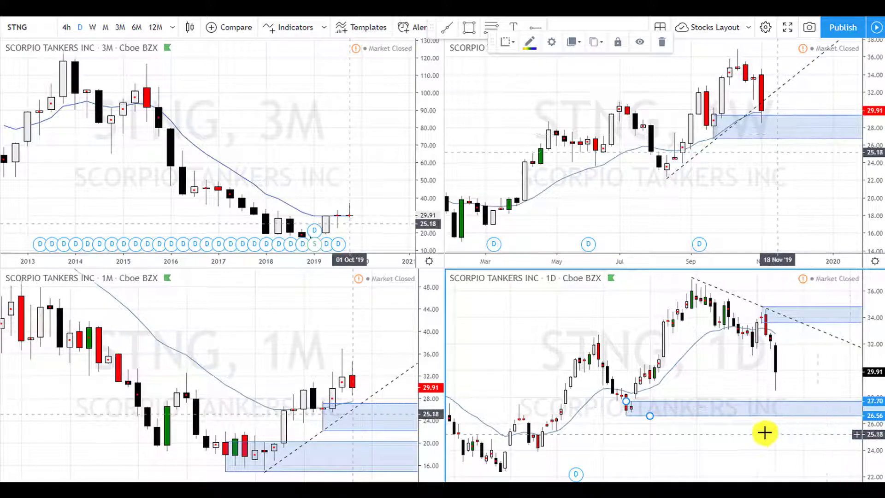
click(695, 432)
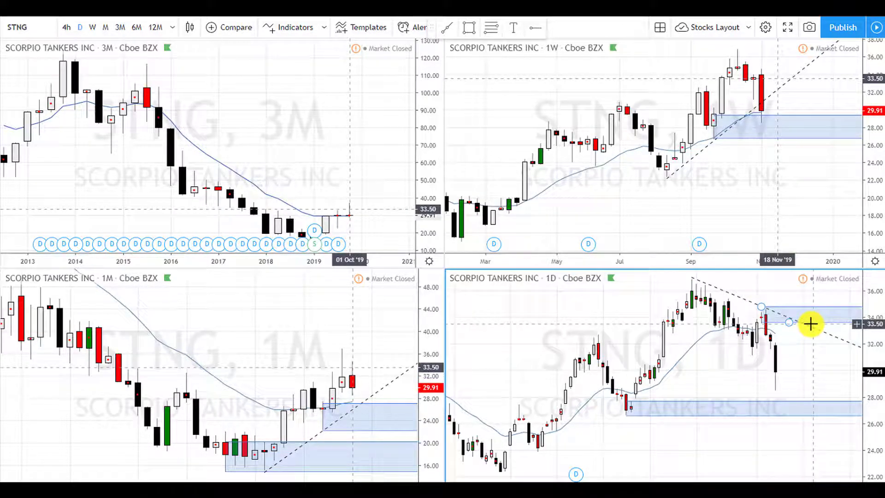
click(818, 405)
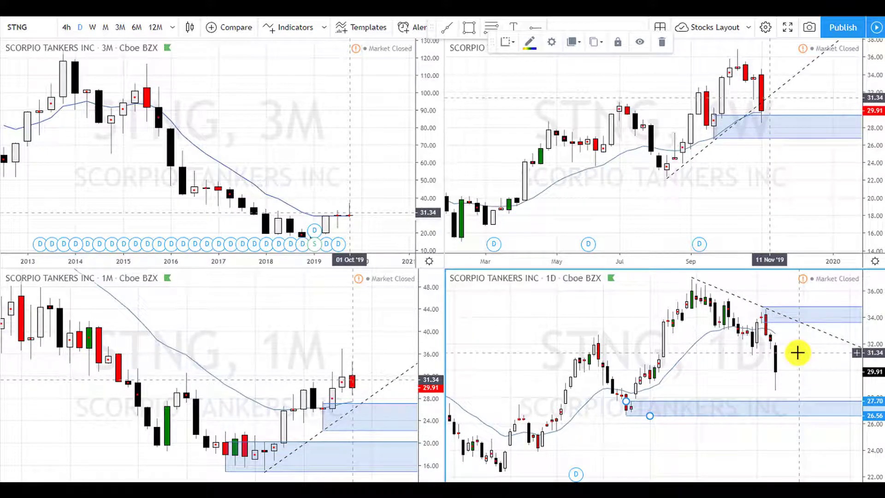
click(757, 382)
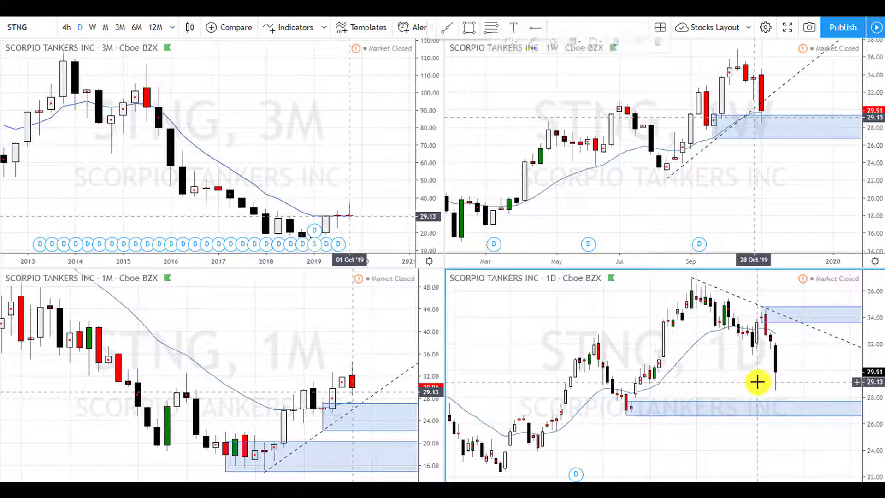